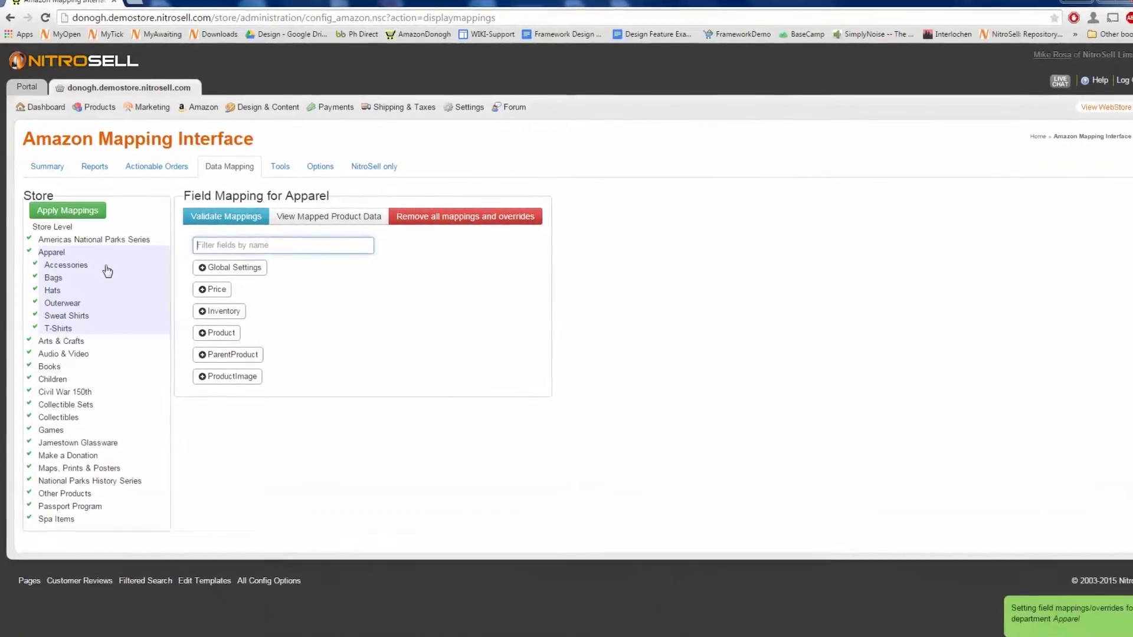
Step: Expand Apparel's Inventory Quantity values and list its mapping choices, currently Stock
{"action": "left_click", "coordinate": [206, 311]}
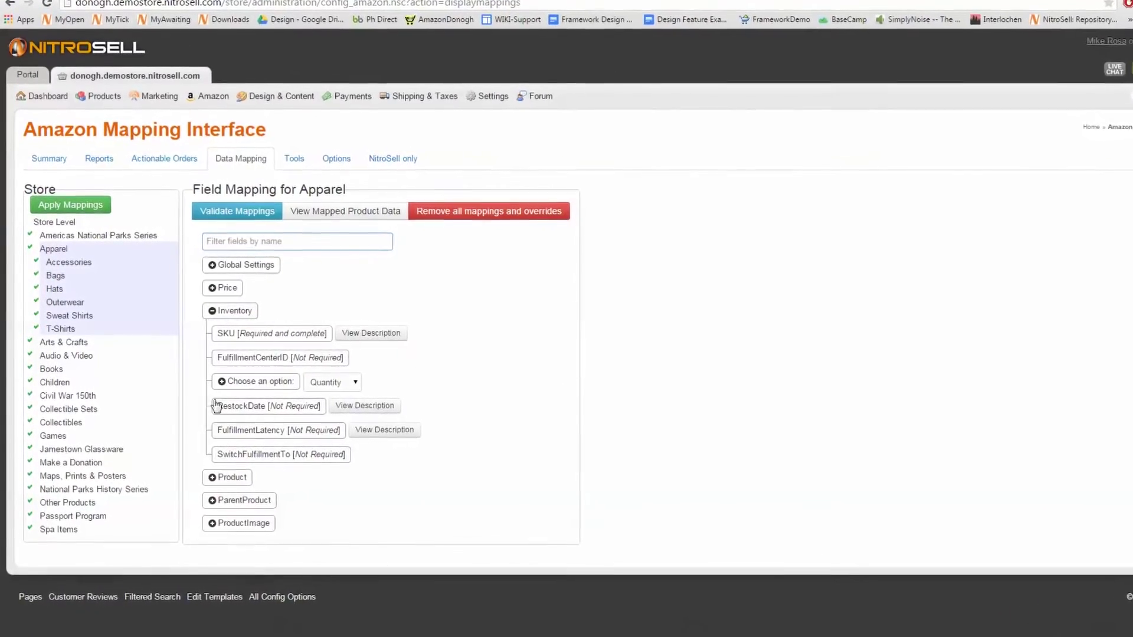
{"action": "left_click", "coordinate": [222, 381]}
{"action": "left_click", "coordinate": [324, 413]}
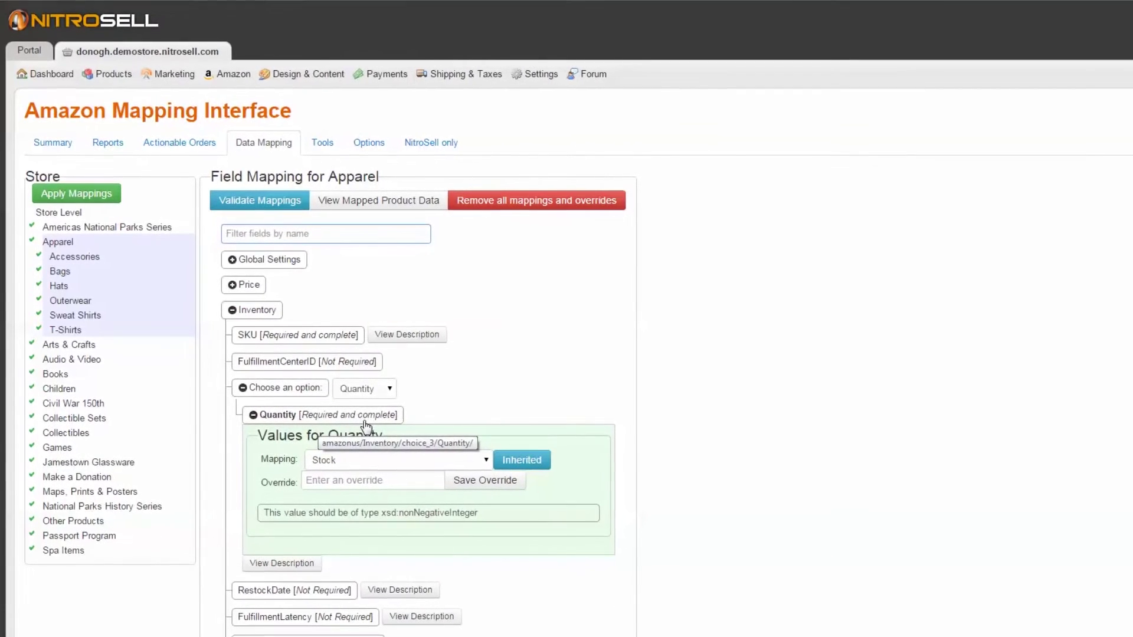
{"action": "left_click", "coordinate": [462, 464]}
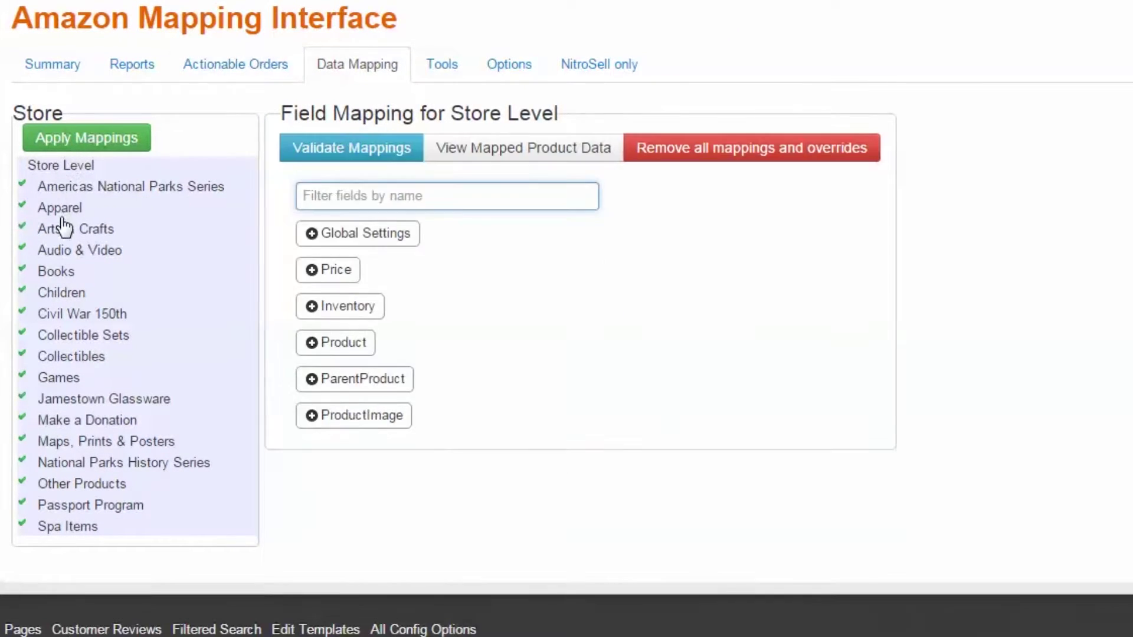
Step: View the field mappings for Make a Donation, then for the Apparel department
{"action": "left_click", "coordinate": [64, 424]}
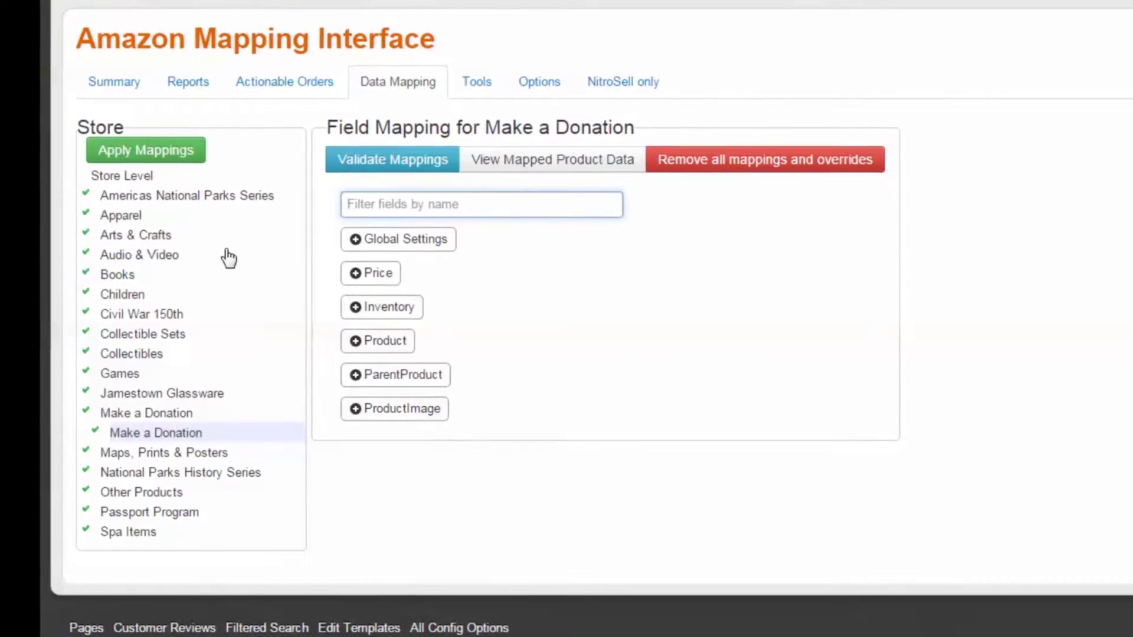
{"action": "left_click", "coordinate": [124, 216]}
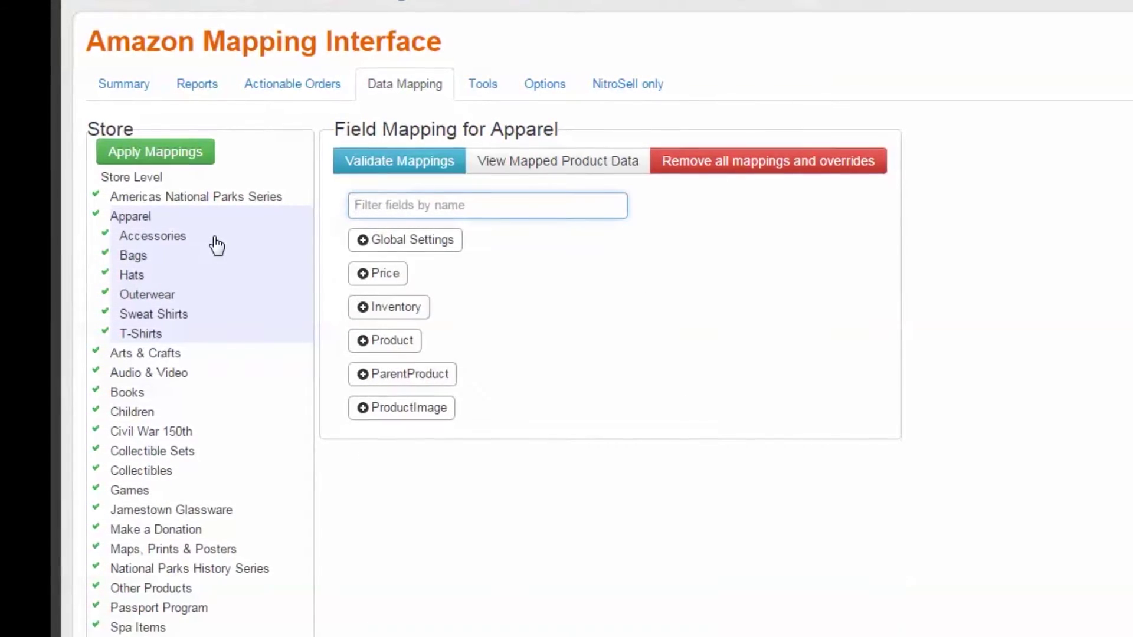
Step: Keep Apparel's Quantity mapped to Stock and show the Price SKU mapped to ItemLookupCode
{"action": "left_click", "coordinate": [366, 307]}
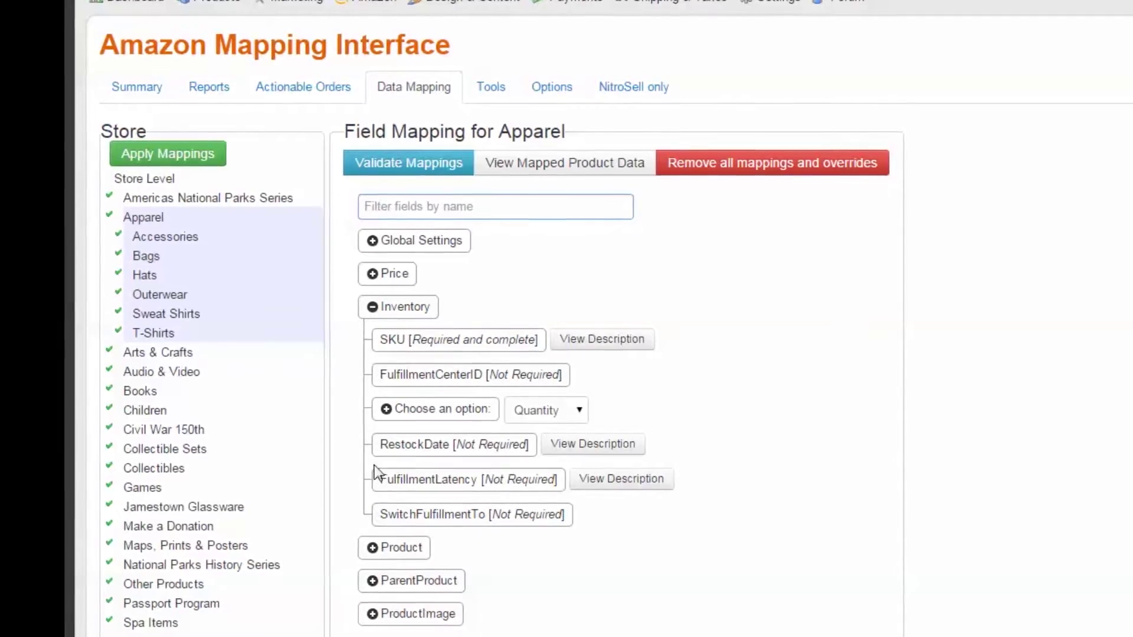
{"action": "left_click", "coordinate": [383, 415]}
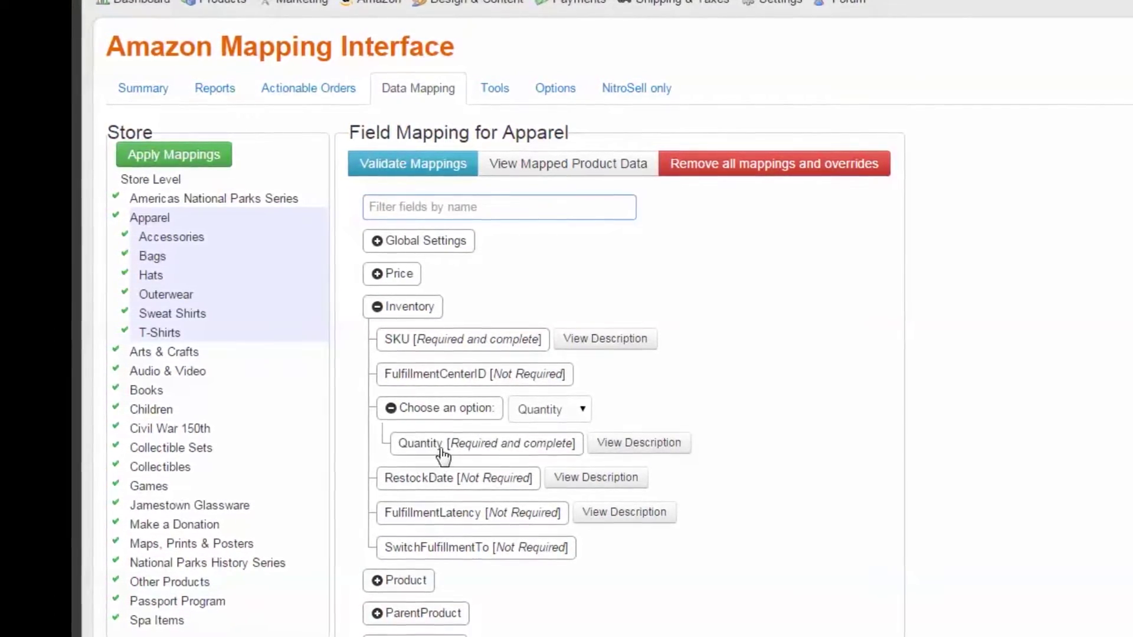
{"action": "left_click", "coordinate": [539, 459]}
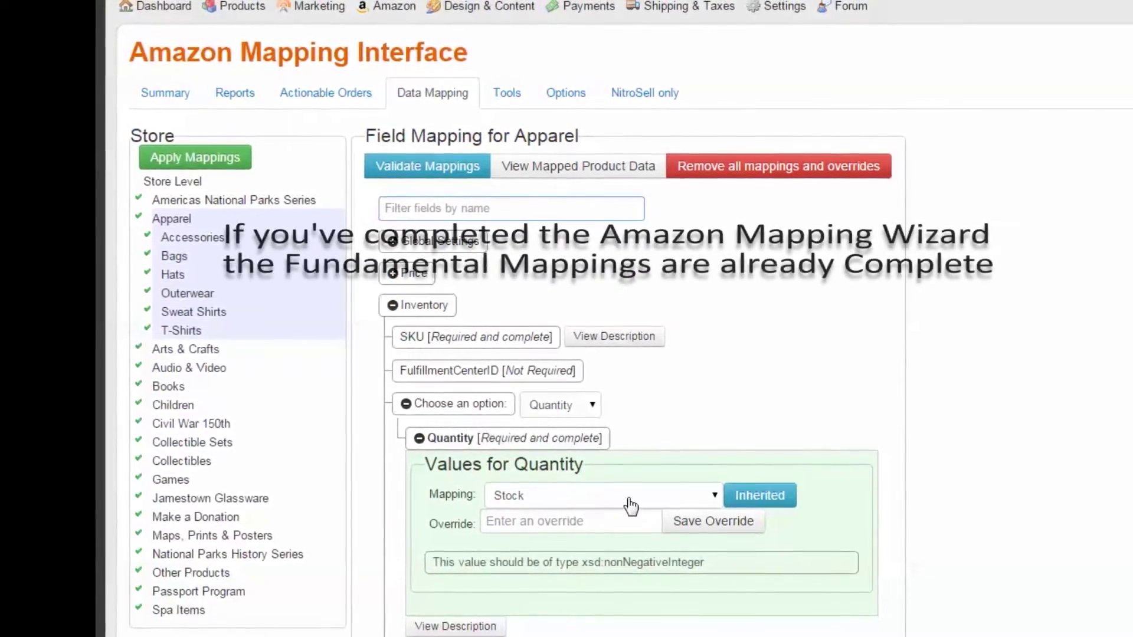
{"action": "left_click", "coordinate": [684, 502]}
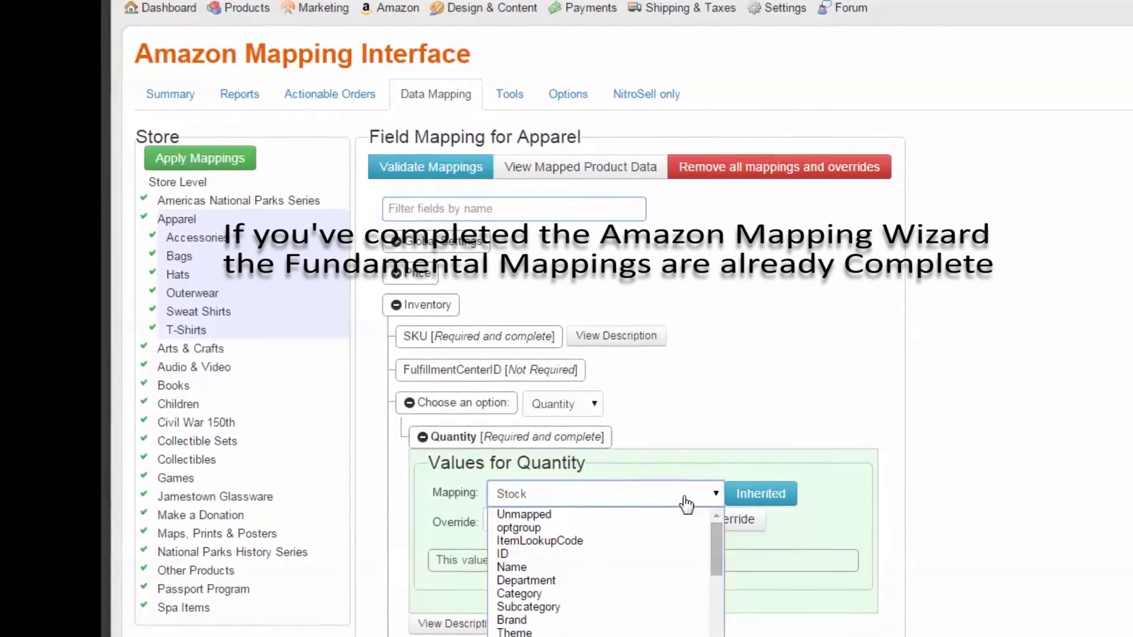
{"action": "left_click", "coordinate": [688, 503]}
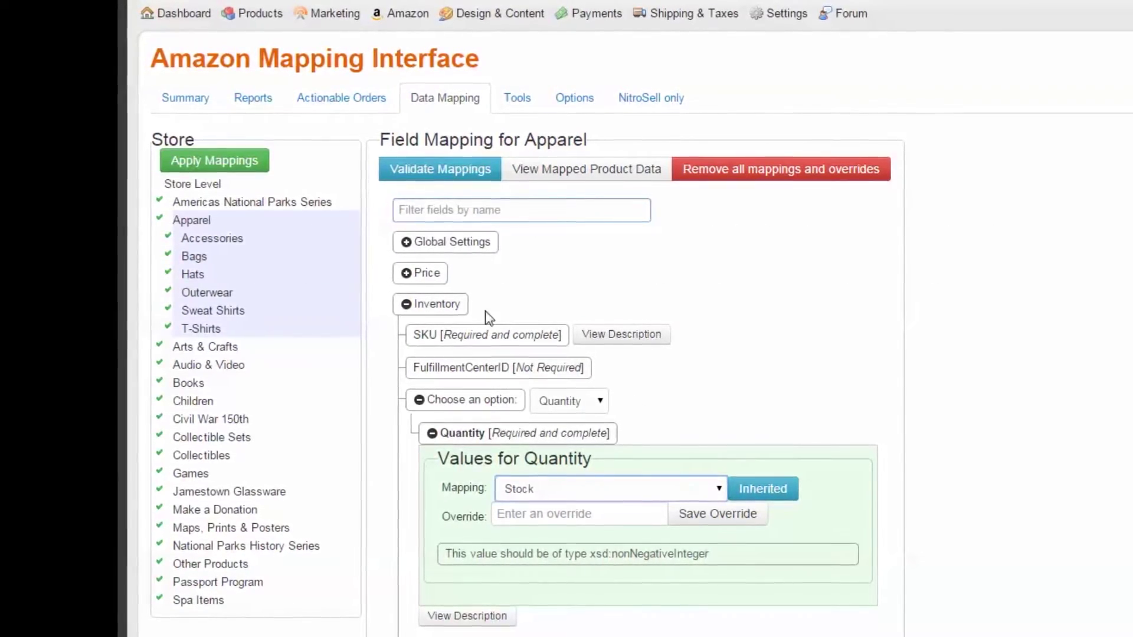
{"action": "left_click", "coordinate": [409, 276]}
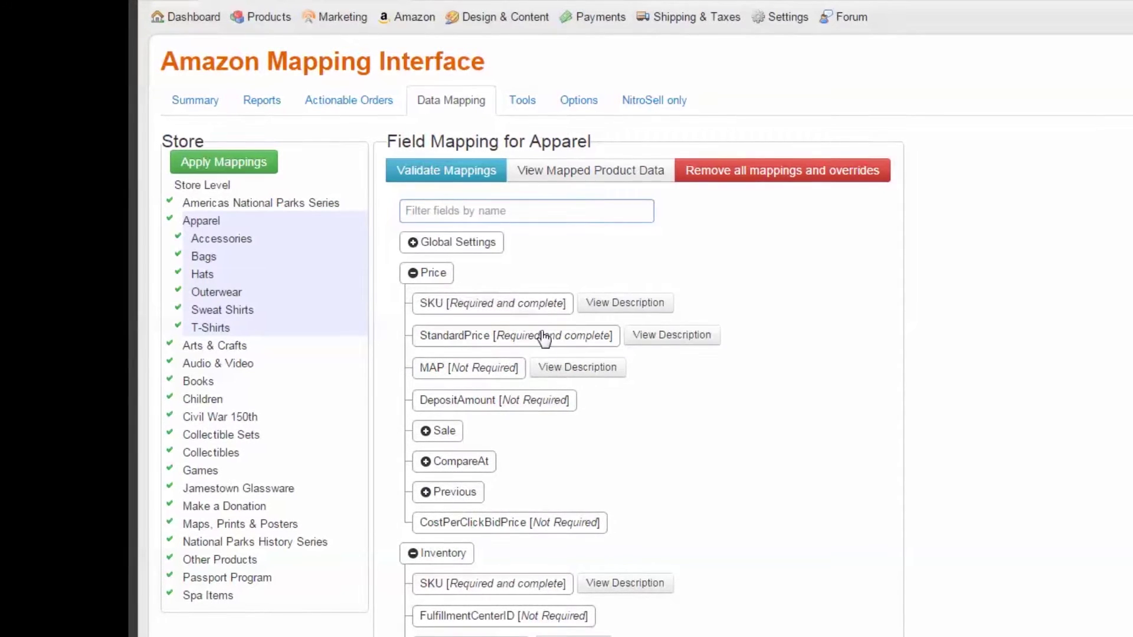
{"action": "left_click", "coordinate": [550, 306]}
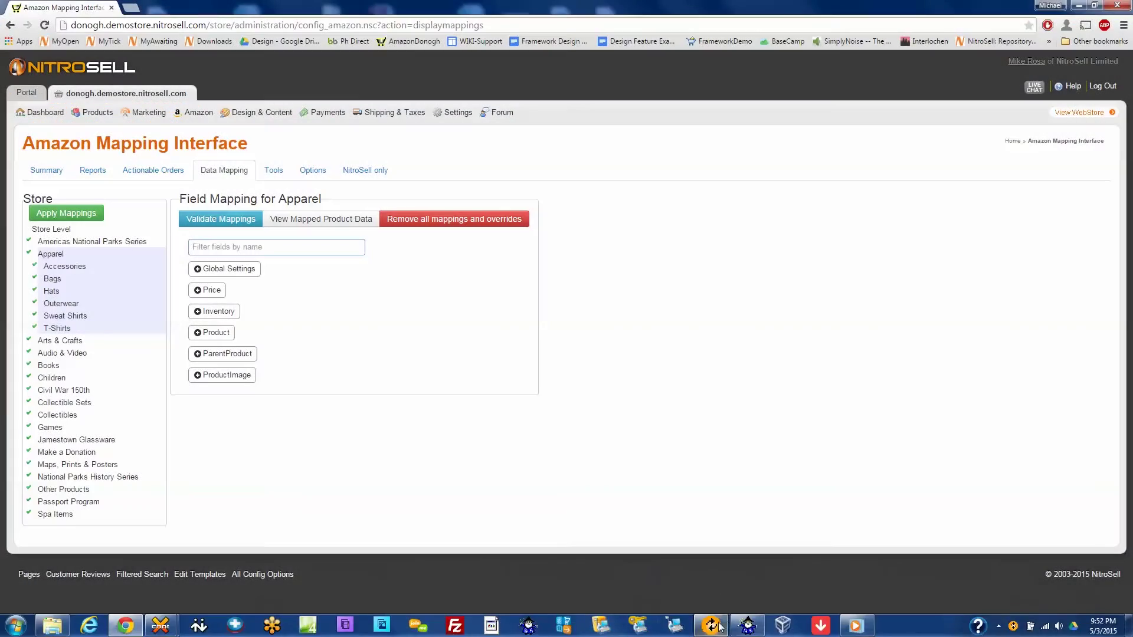
Step: Add a new Integer attribute named AMZPrice in NSc PAM Professional
{"action": "left_click", "coordinate": [748, 626]}
{"action": "left_click", "coordinate": [134, 74]}
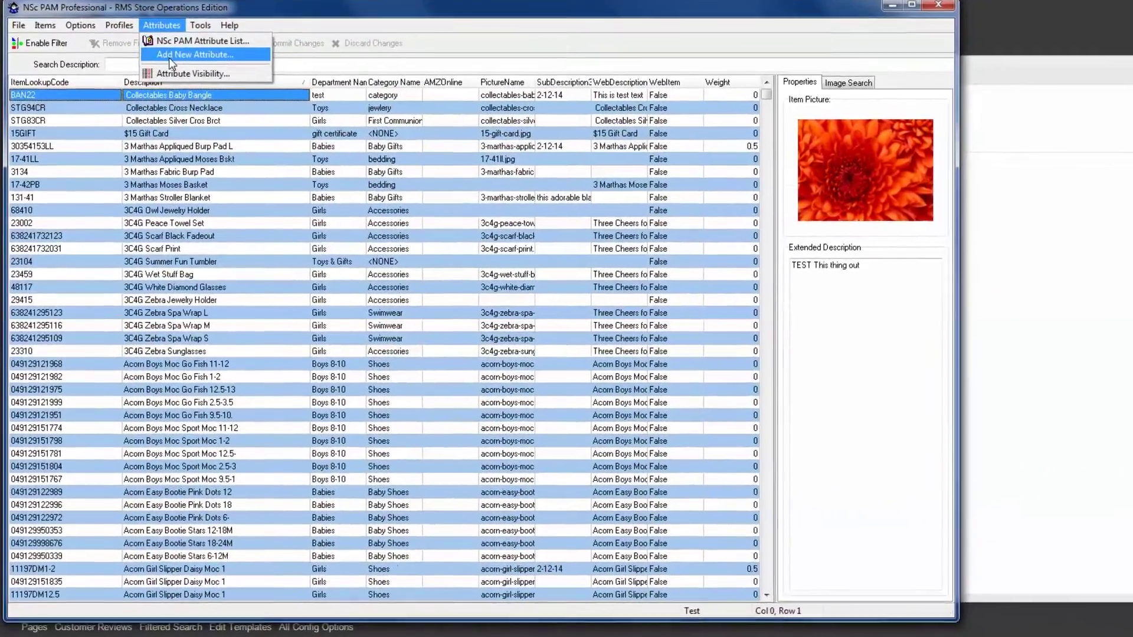
{"action": "left_click", "coordinate": [169, 58]}
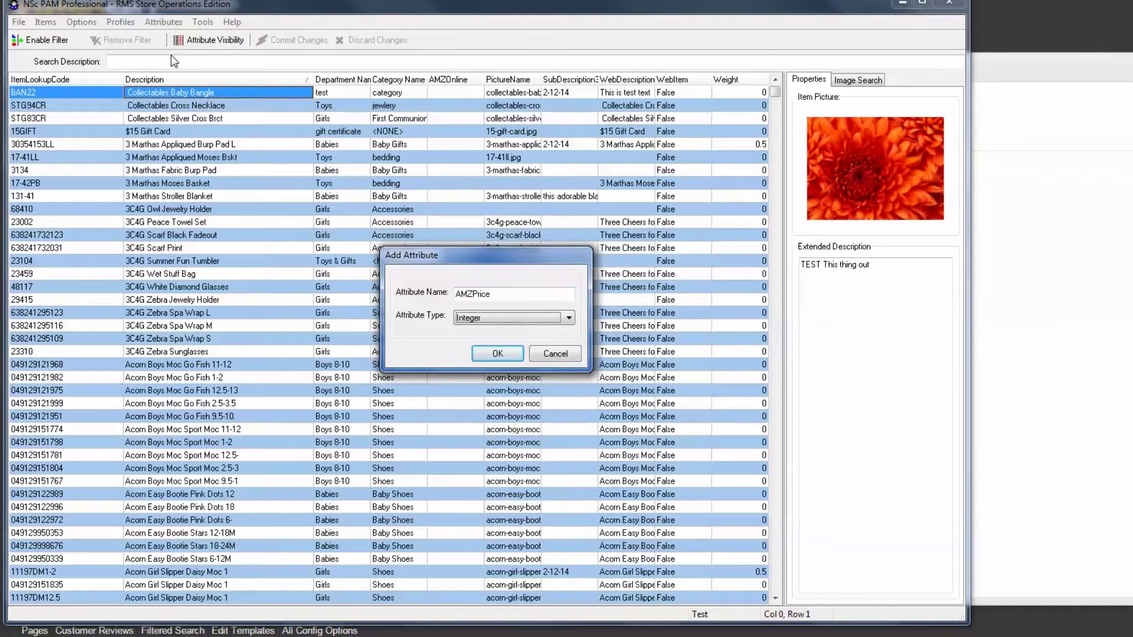
{"action": "key", "text": "Return"}
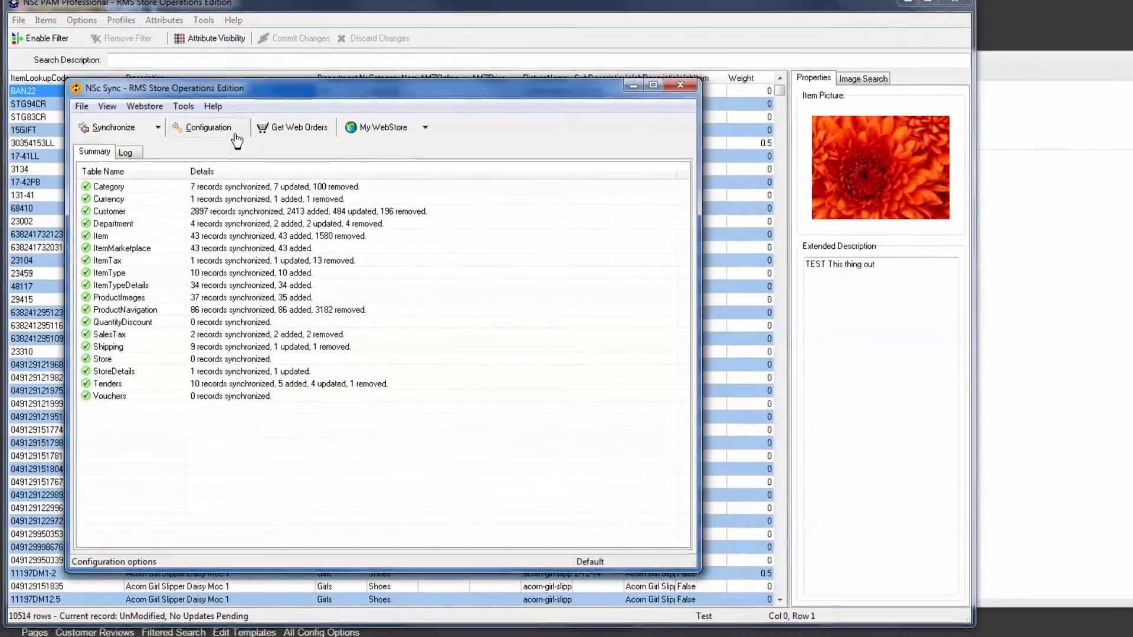
Step: Set productmarketplace_text2's Field Source to CASE WHEN AMZPRICE <> 0 THEN AMZPrice ELSE PRICE END
{"action": "left_click", "coordinate": [217, 126]}
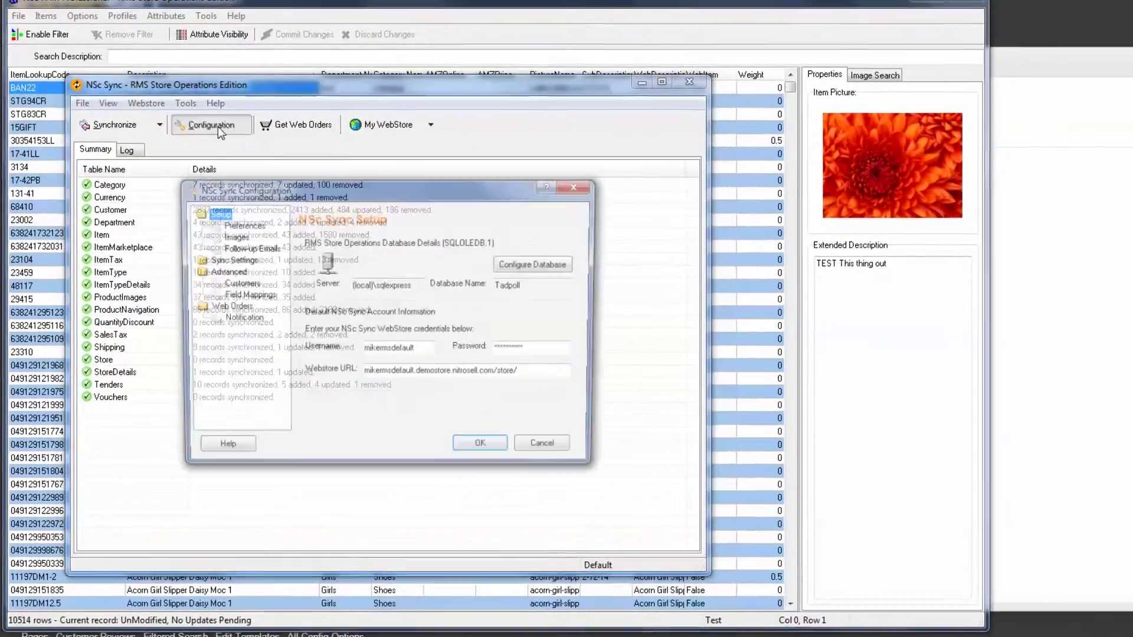
{"action": "left_click", "coordinate": [249, 294]}
{"action": "scroll", "coordinate": [472, 354], "scroll_direction": "down", "scroll_amount": 5}
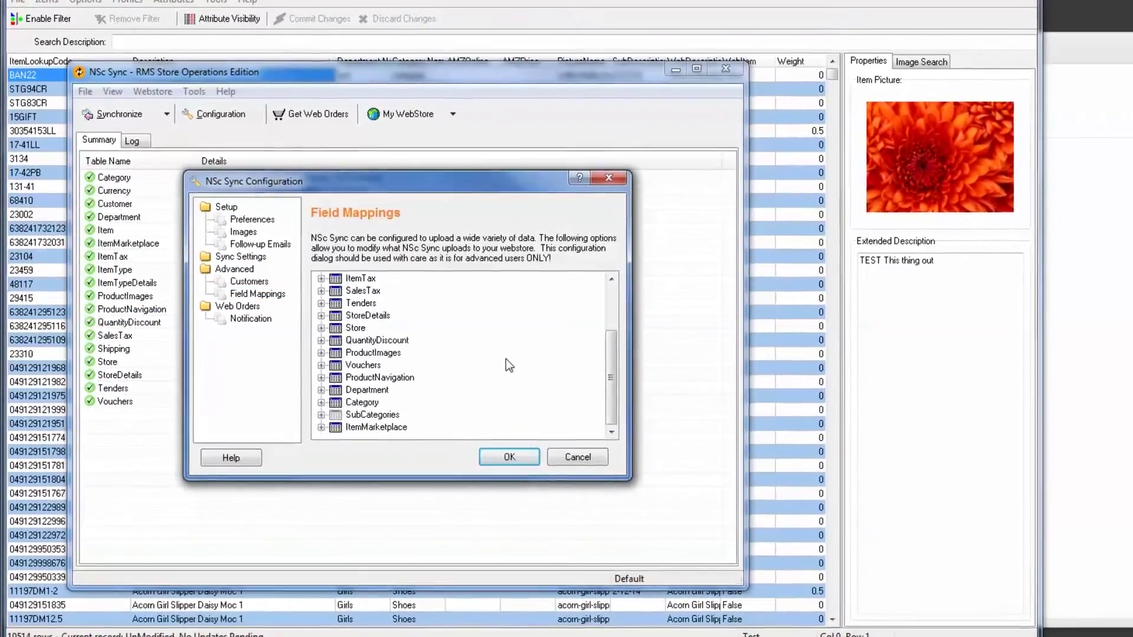
{"action": "left_click", "coordinate": [324, 428]}
{"action": "left_click", "coordinate": [425, 315]}
{"action": "right_click", "coordinate": [429, 317]}
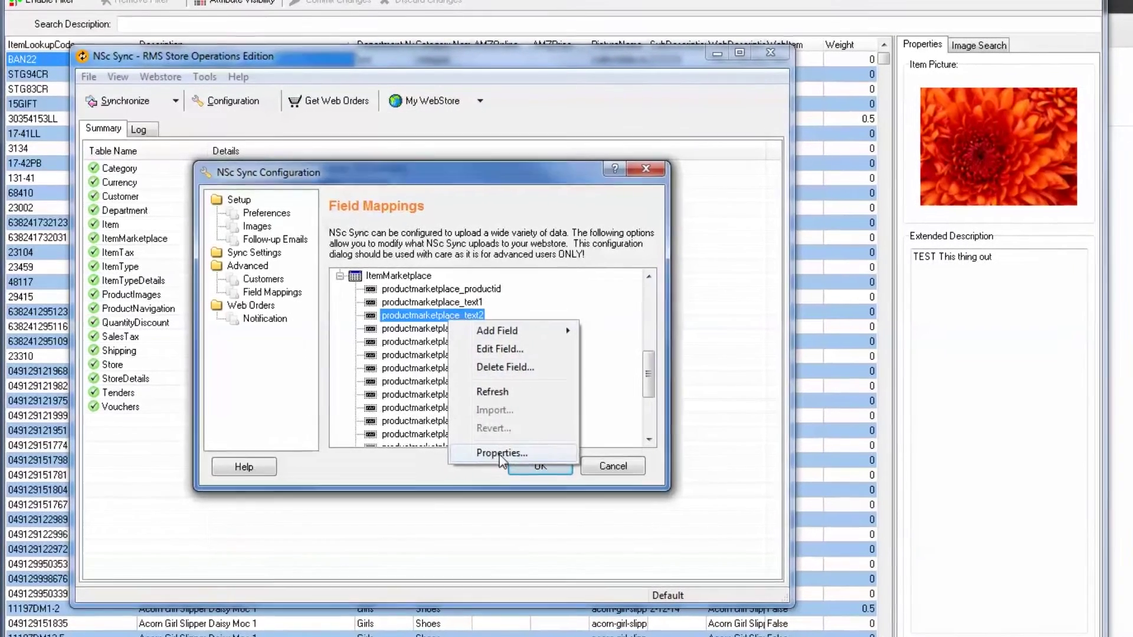
{"action": "left_click", "coordinate": [500, 453]}
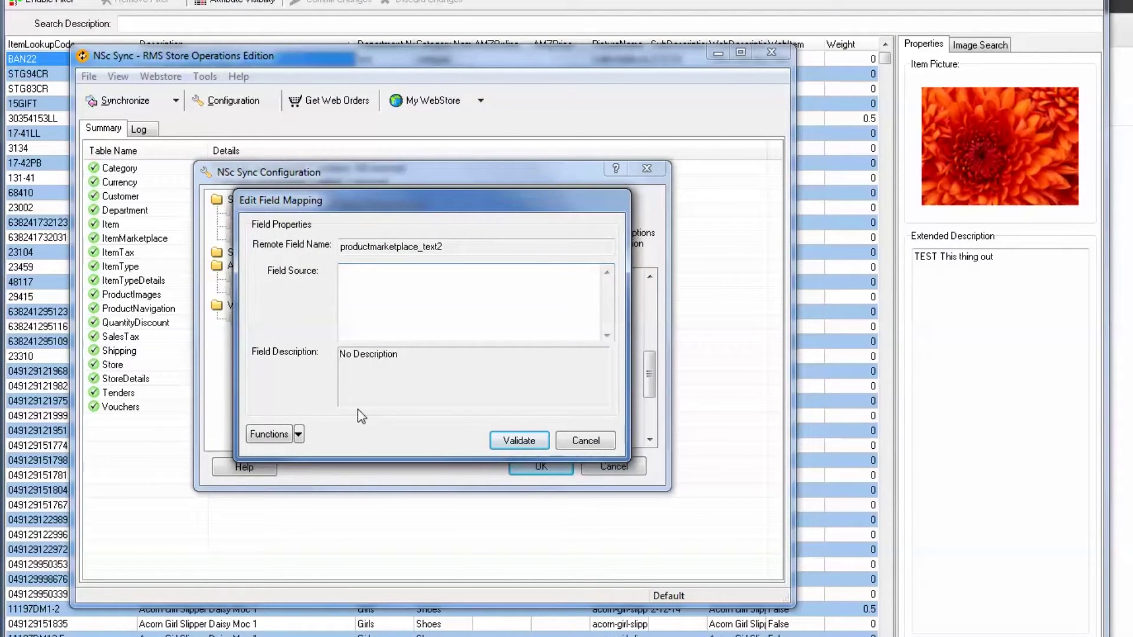
{"action": "type", "text": "CASE WHEN AMZPRICE > 0 THEN AMZPrice ELSE PRICE END"}
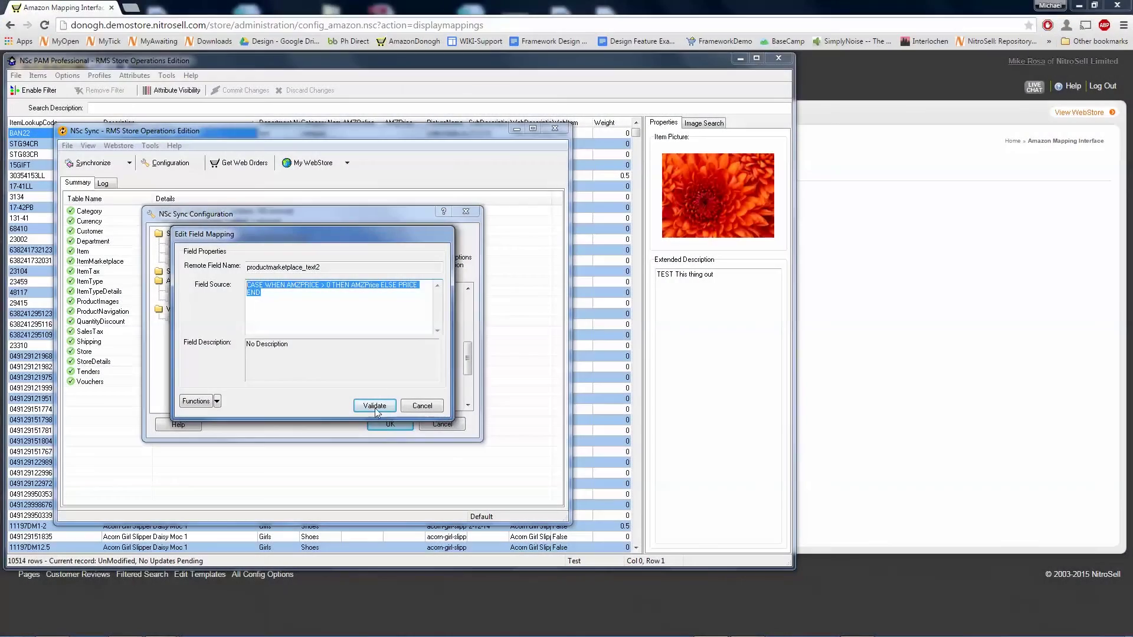
Step: Validate and save the Sync configuration, then show the Bags field mapping under Apparel
{"action": "left_click", "coordinate": [375, 411]}
{"action": "left_click", "coordinate": [390, 424]}
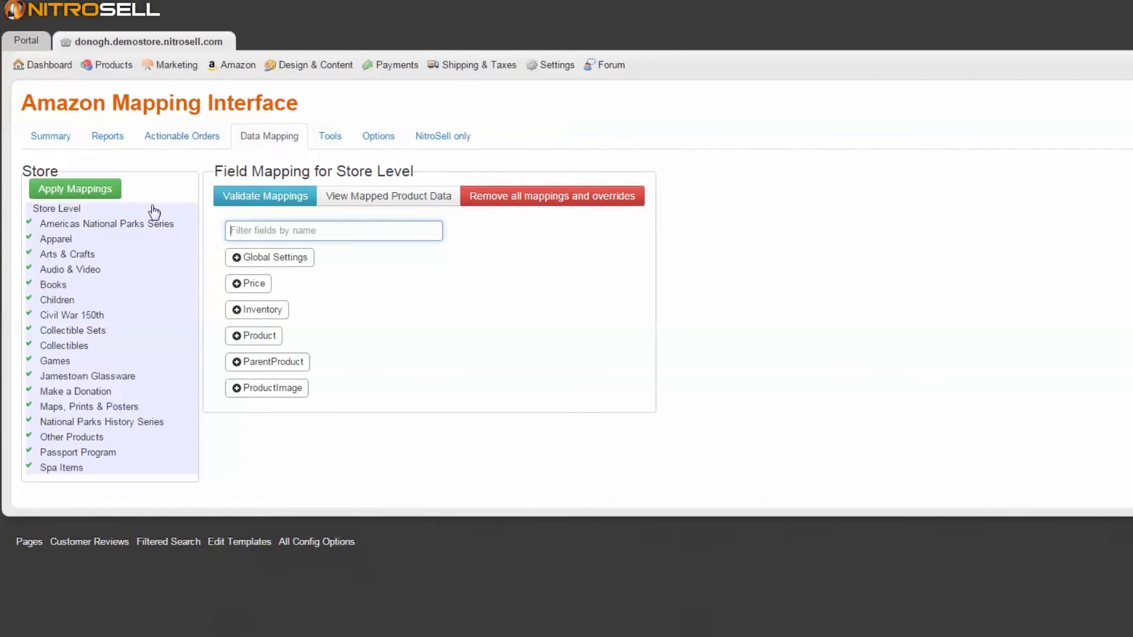
{"action": "left_click", "coordinate": [59, 239]}
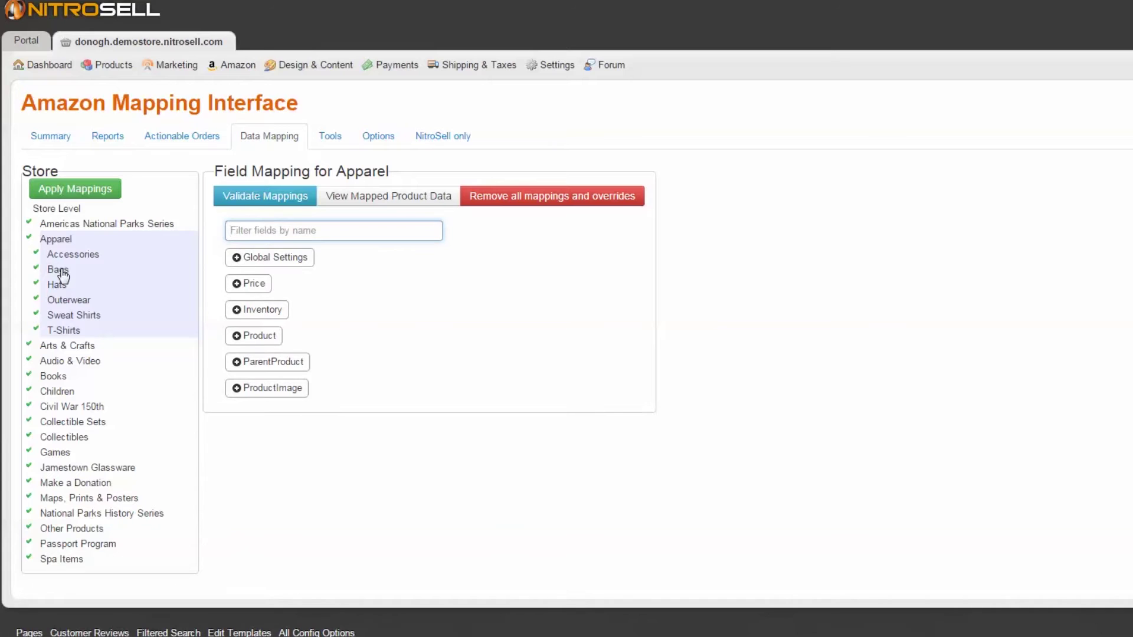
{"action": "left_click", "coordinate": [62, 272]}
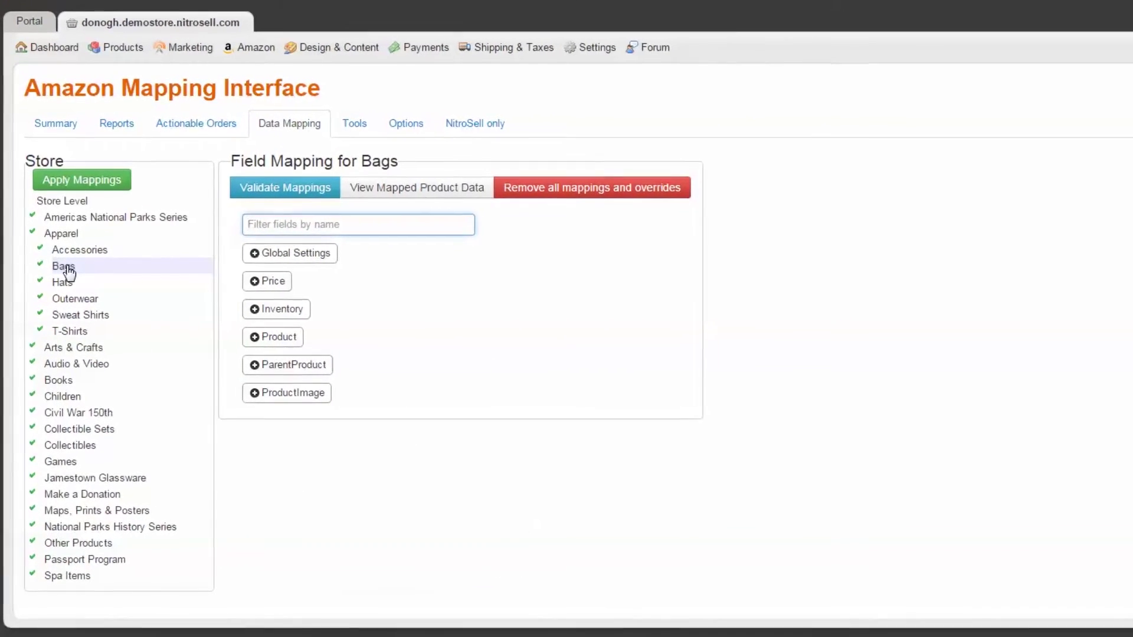
Step: Change the Bags StandardPrice mapping from the inherited Price to Marketplace Text 2
{"action": "left_click", "coordinate": [255, 282]}
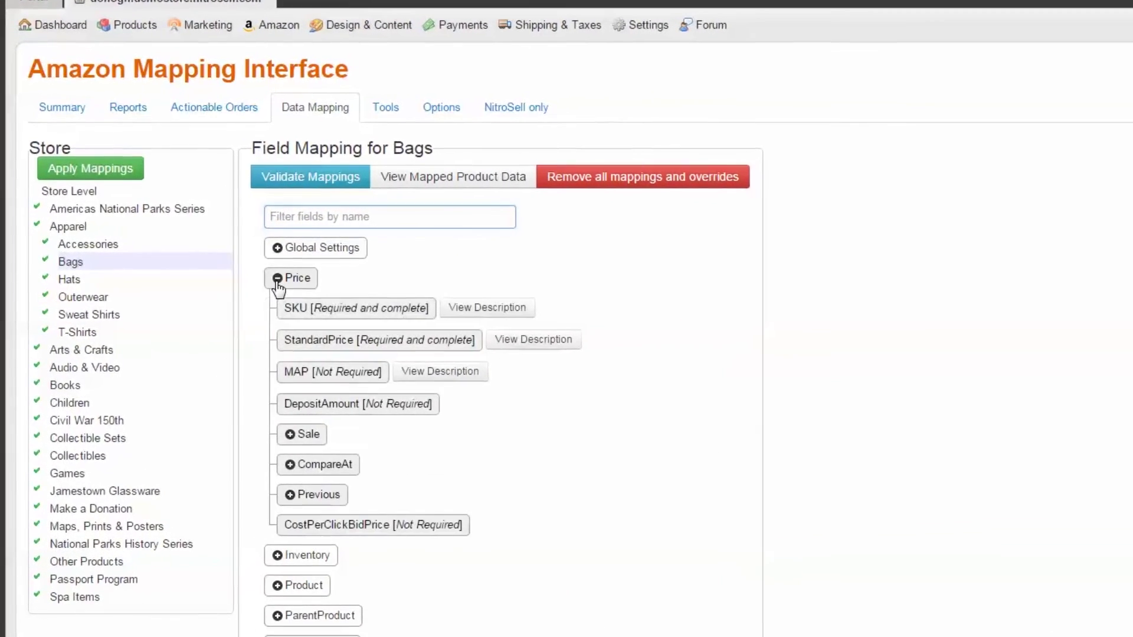
{"action": "left_click", "coordinate": [443, 342]}
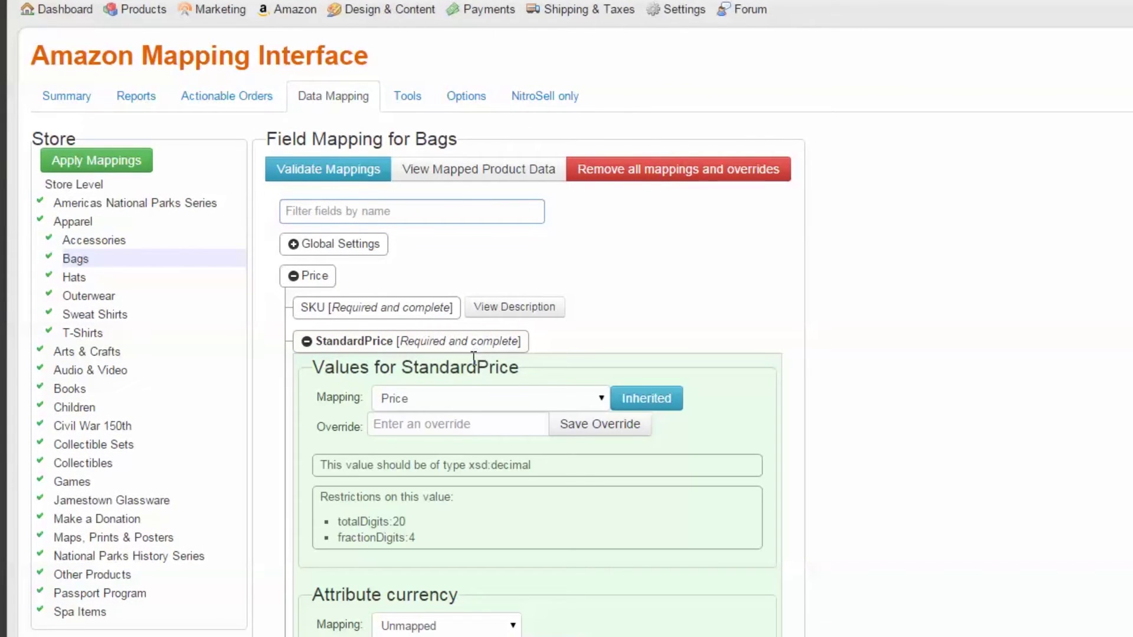
{"action": "left_click", "coordinate": [594, 410]}
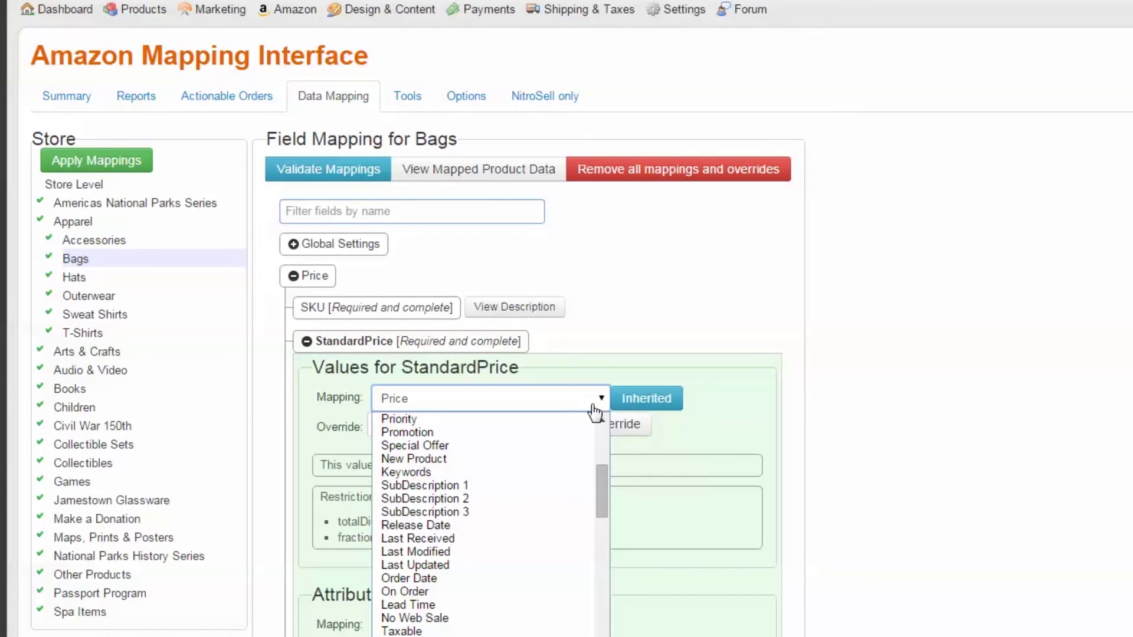
{"action": "left_click", "coordinate": [594, 410]}
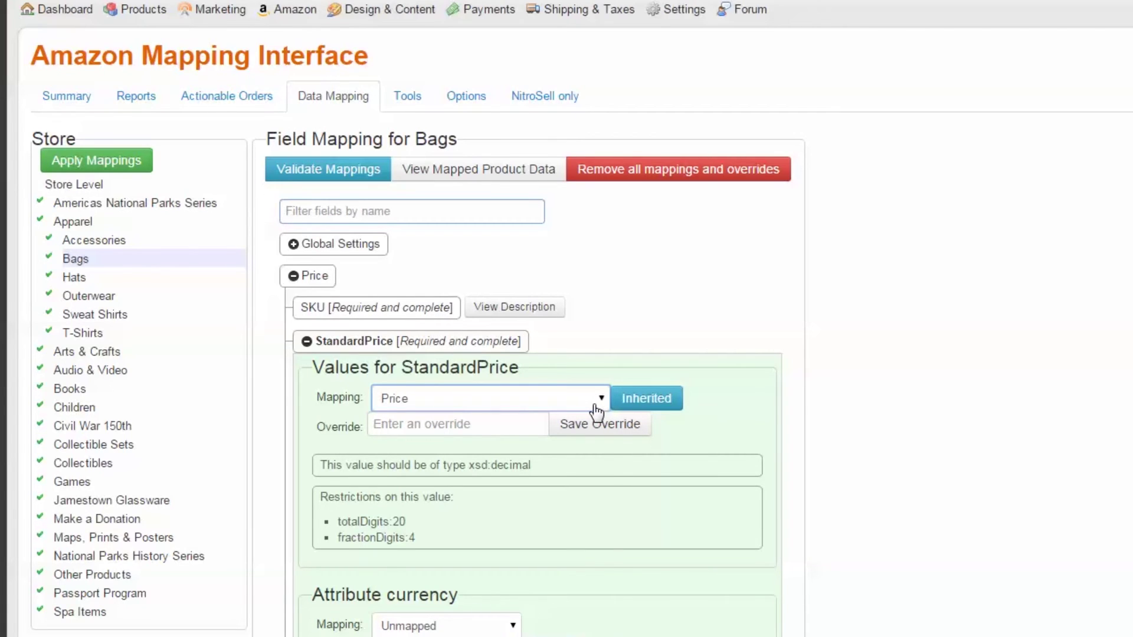
{"action": "left_click", "coordinate": [597, 411]}
{"action": "scroll", "coordinate": [564, 468], "scroll_direction": "down", "scroll_amount": 5}
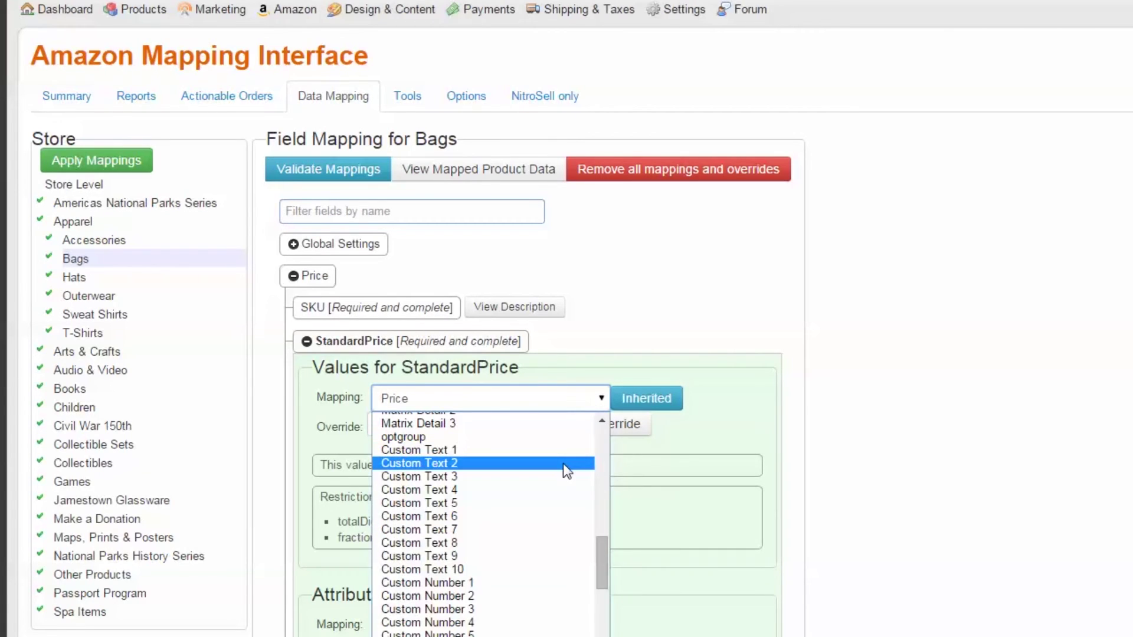
{"action": "scroll", "coordinate": [563, 466], "scroll_direction": "down", "scroll_amount": 4}
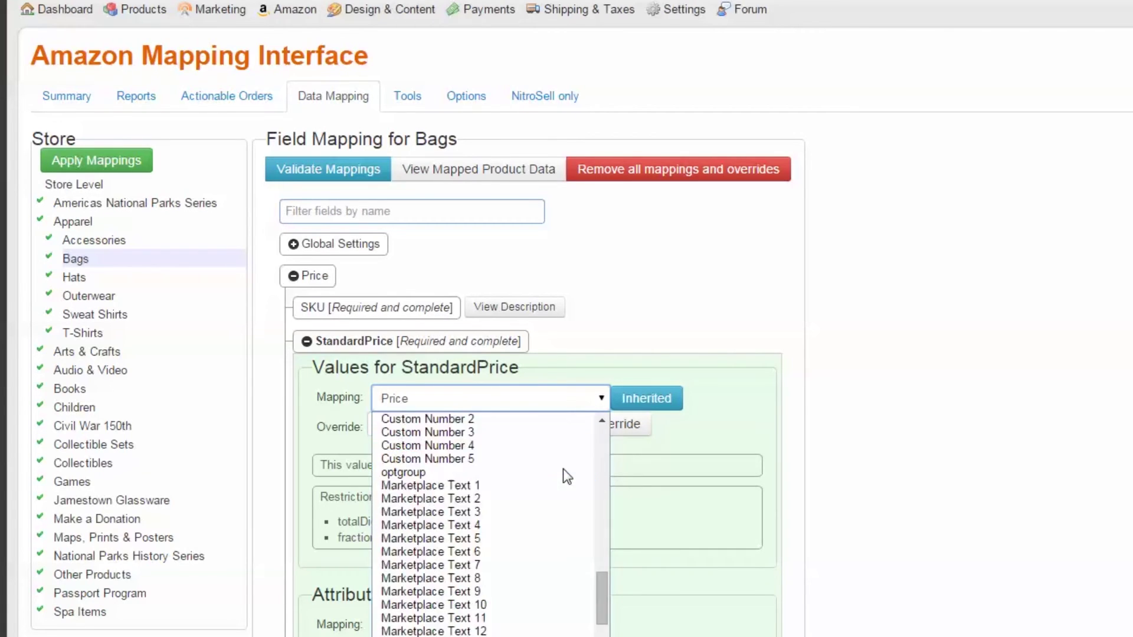
{"action": "left_click", "coordinate": [489, 499]}
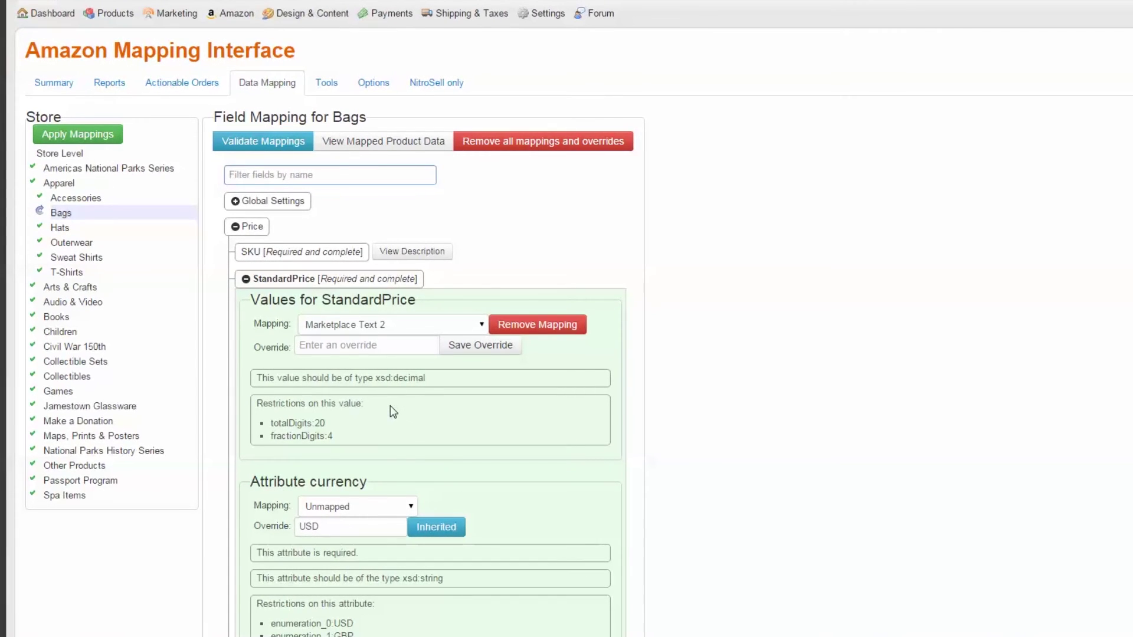
{"action": "left_click", "coordinate": [99, 259]}
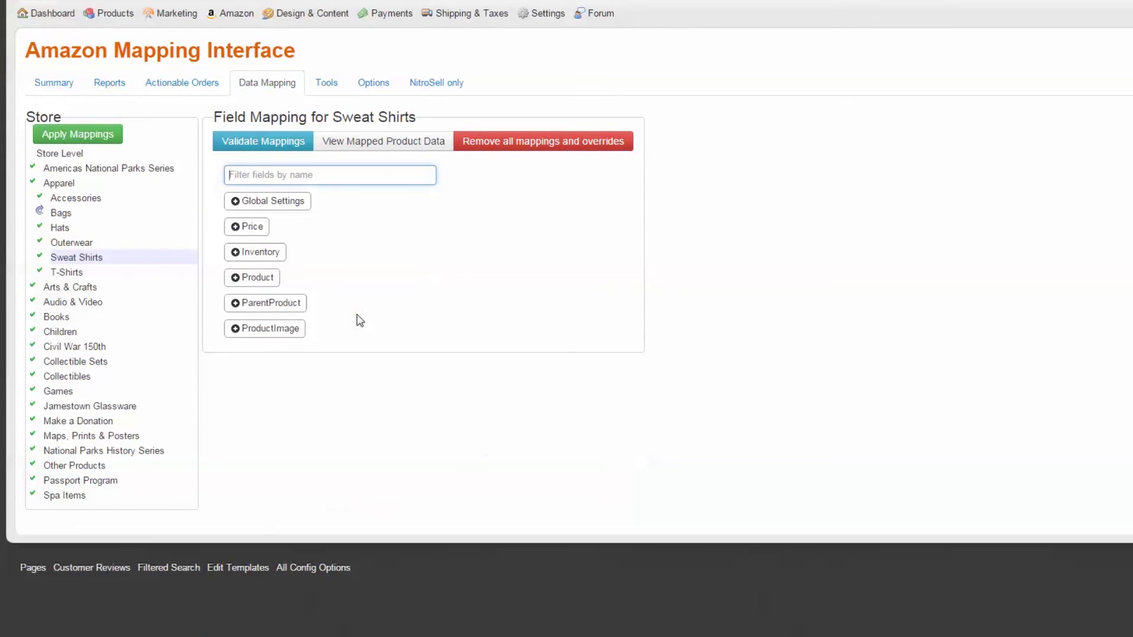
Step: Map Sweat Shirts' StandardPrice to Marketplace Text 2 and check for missing field mappings
{"action": "left_click", "coordinate": [239, 228]}
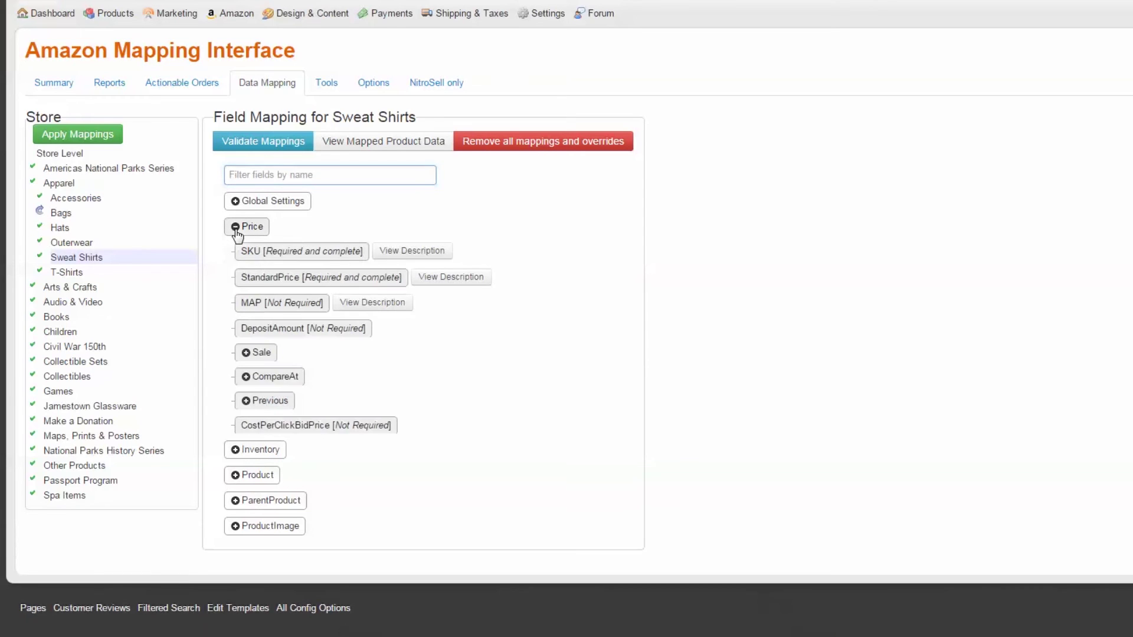
{"action": "left_click", "coordinate": [287, 279]}
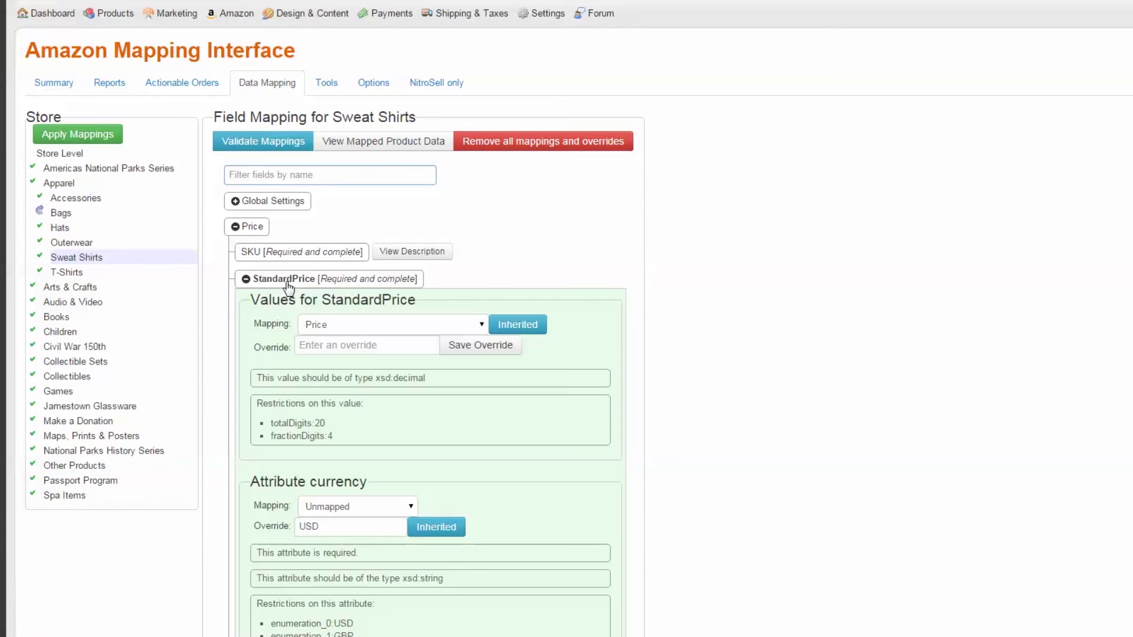
{"action": "left_click", "coordinate": [427, 329]}
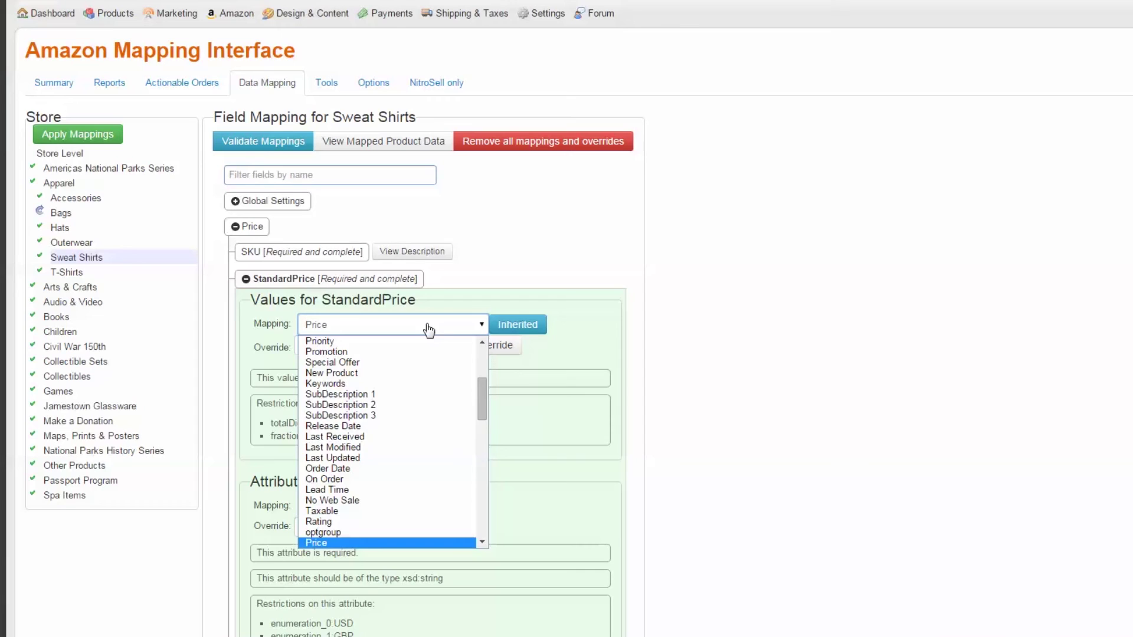
{"action": "scroll", "coordinate": [419, 404], "scroll_direction": "down", "scroll_amount": 10}
{"action": "left_click", "coordinate": [409, 406]}
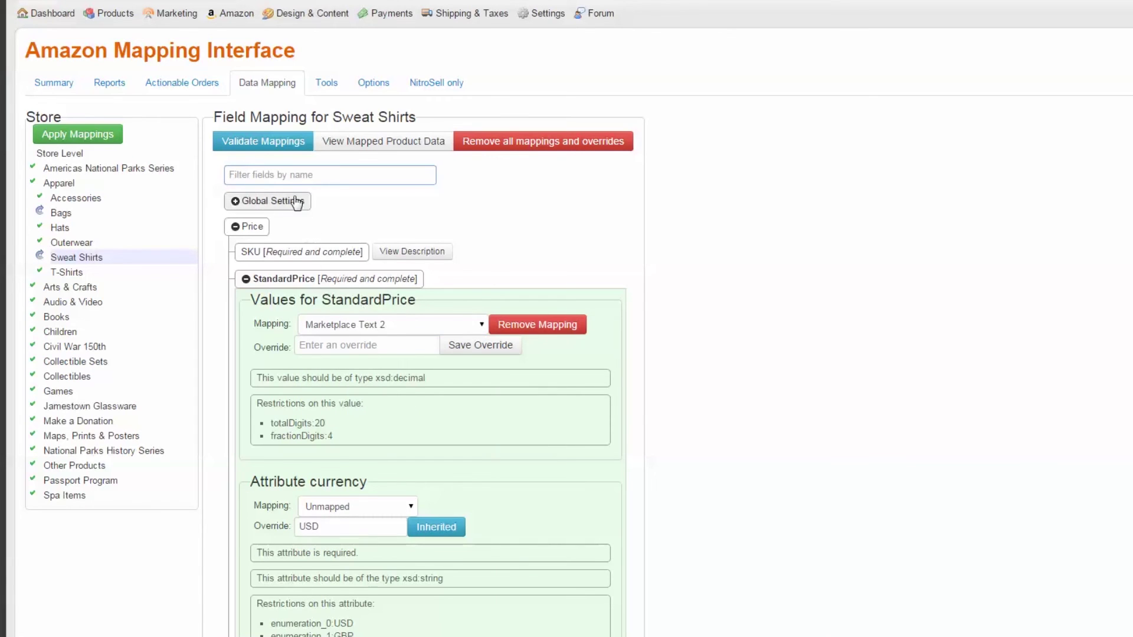
{"action": "left_click", "coordinate": [264, 149]}
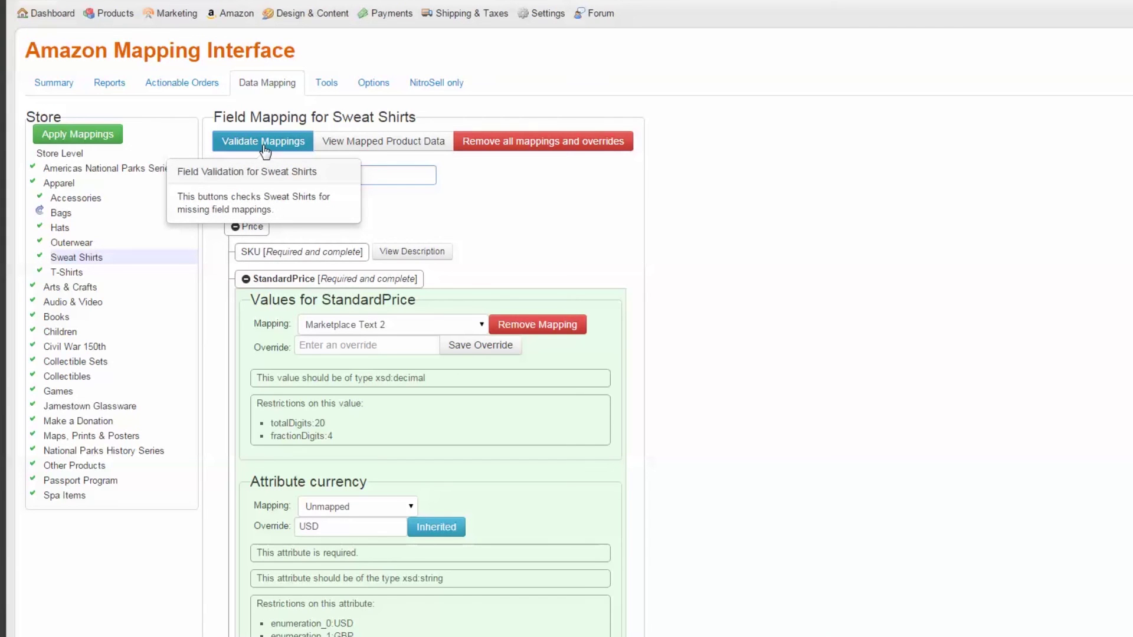